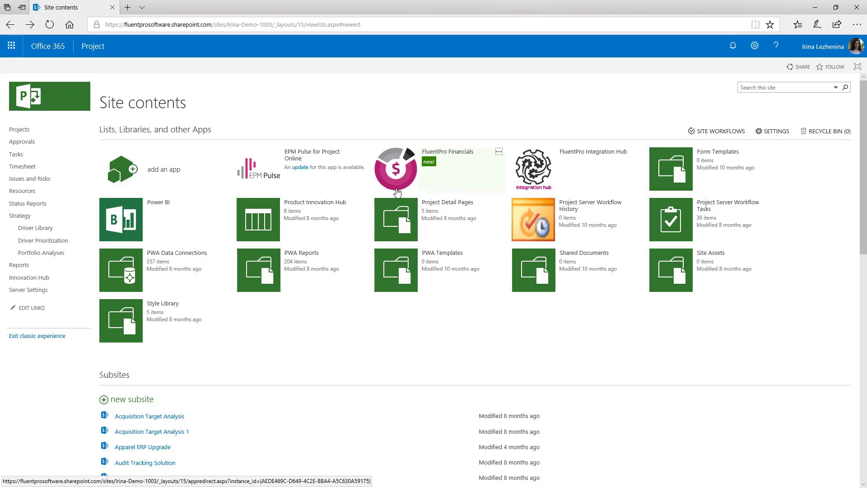
Step: Open FluentPro Financials, start the setup wizard and submit the prefilled company information
click(397, 192)
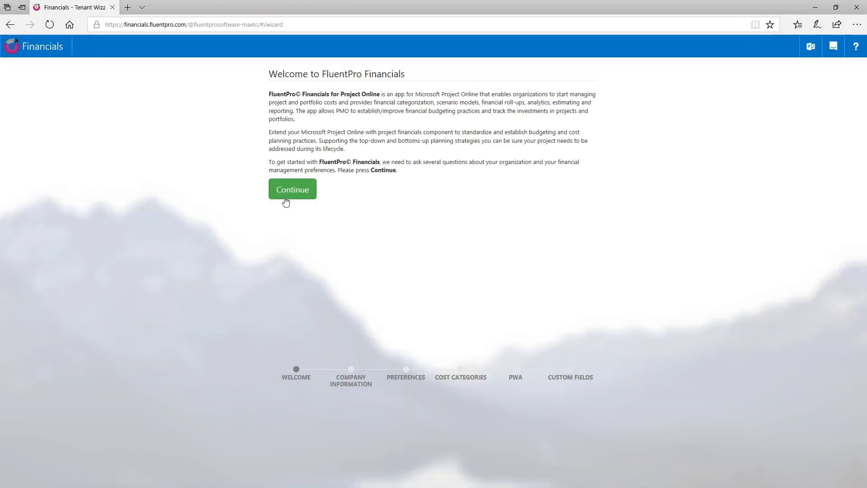
click(286, 198)
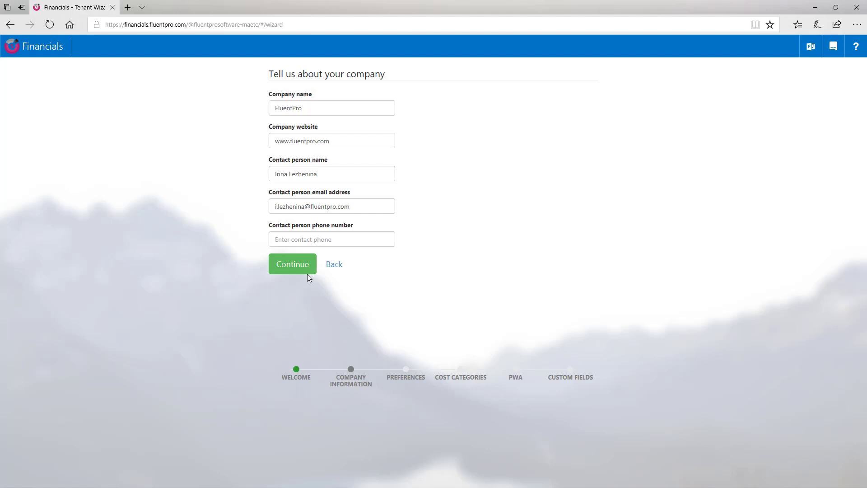
click(309, 271)
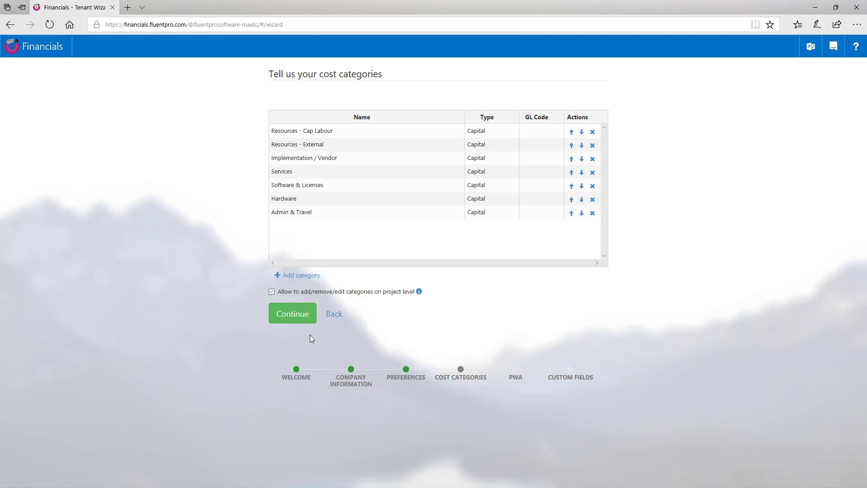
Step: Accept the seven Capital cost categories, verify the Project Web App permissions, and continue to Custom Fields
click(307, 316)
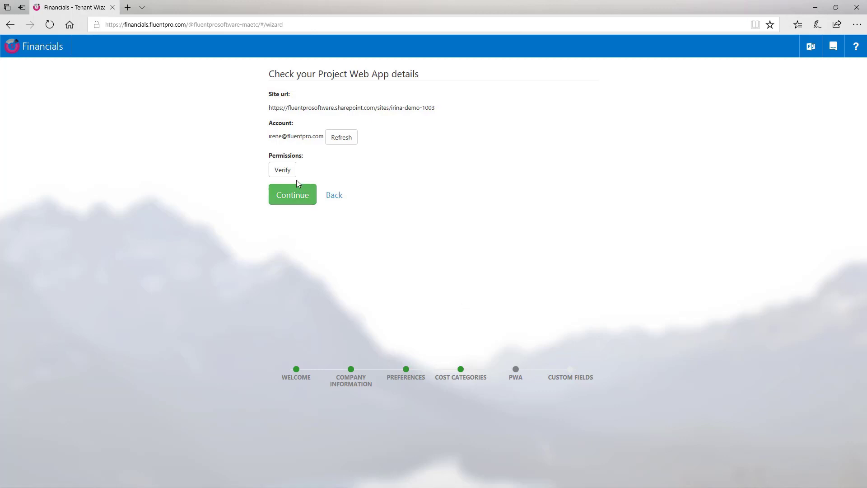
click(289, 179)
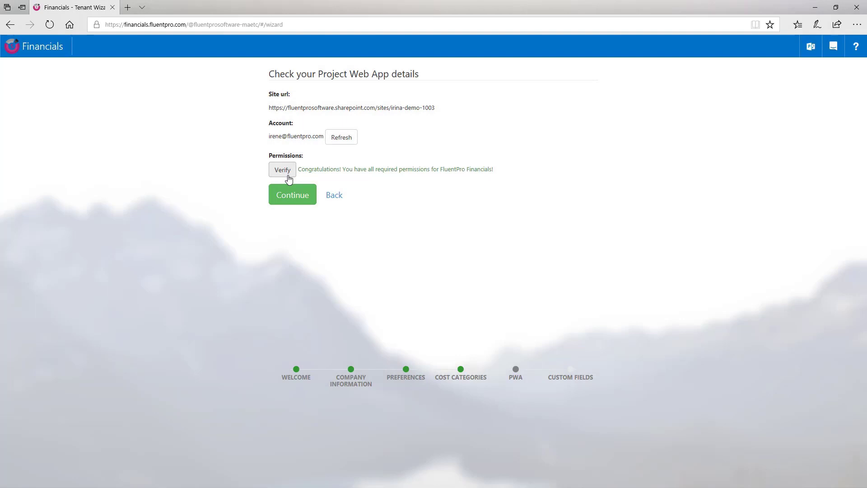
click(310, 203)
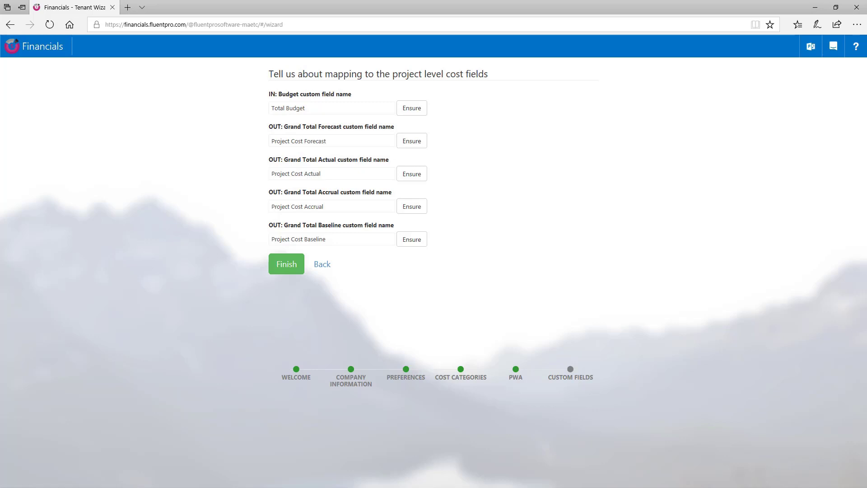
Step: Create the Total Budget and Project Cost Forecast, Actual, Accrual and Baseline custom fields
click(424, 112)
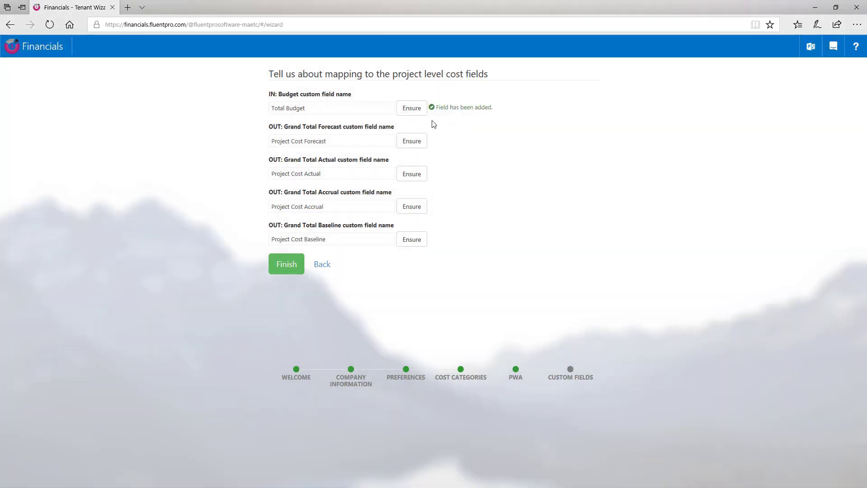
click(425, 151)
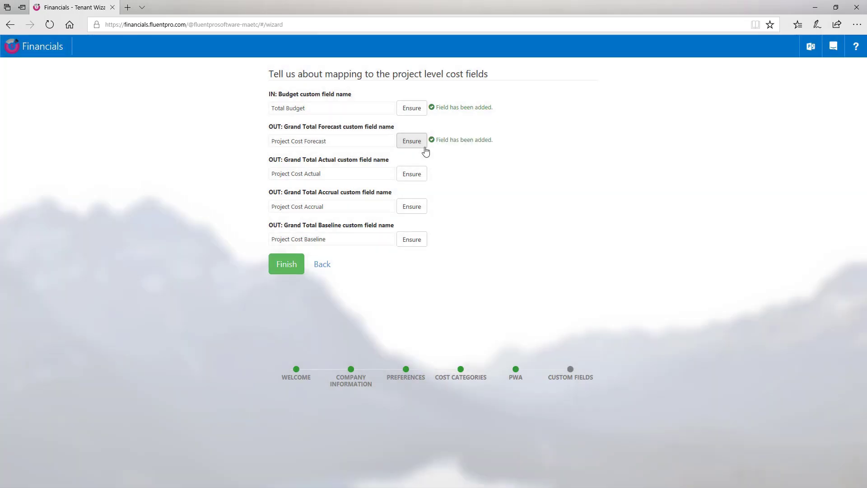
click(424, 185)
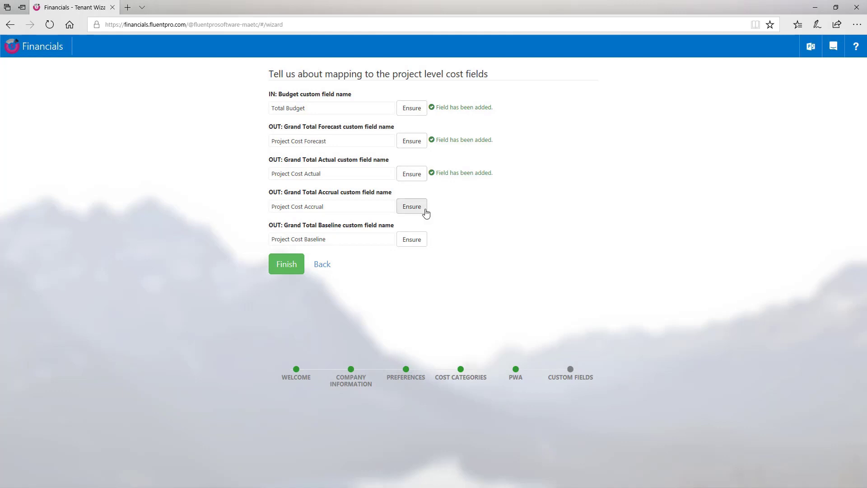
click(424, 212)
click(423, 244)
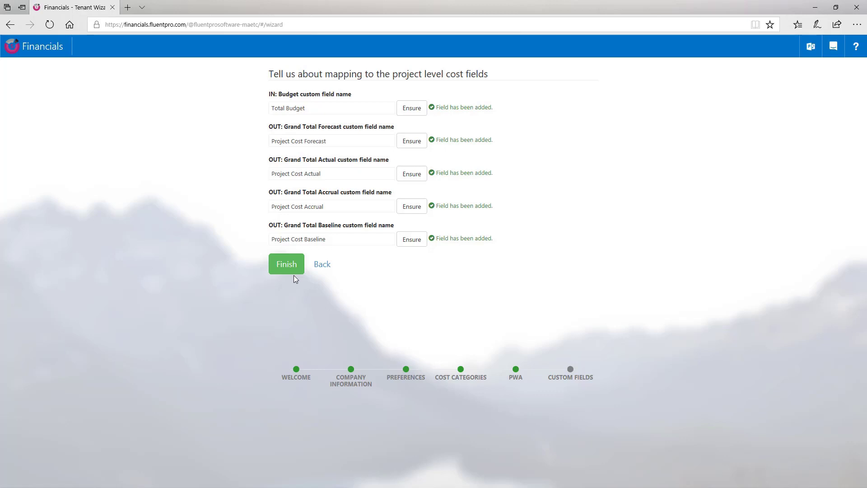
Step: Finish the setup wizard and create a budget for Acquisition Target Analysis in the Overview grid
click(295, 273)
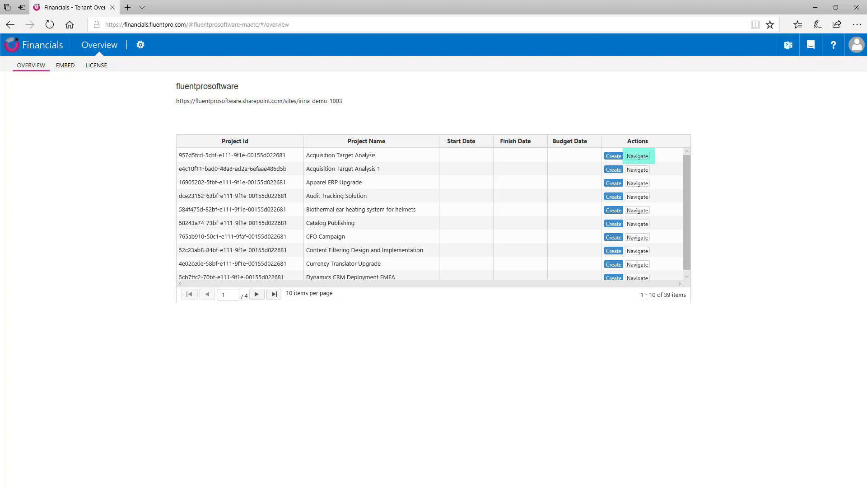
click(615, 158)
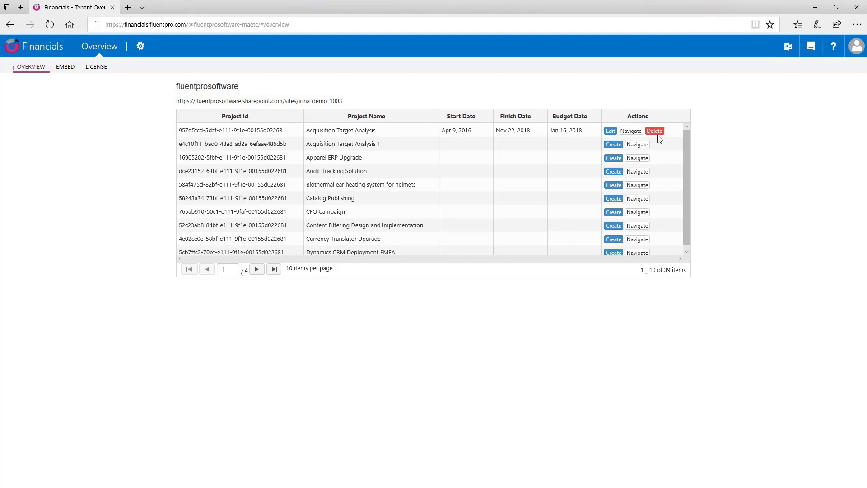
Step: Show the EMBED code next to the licence details and select the full script line
click(94, 70)
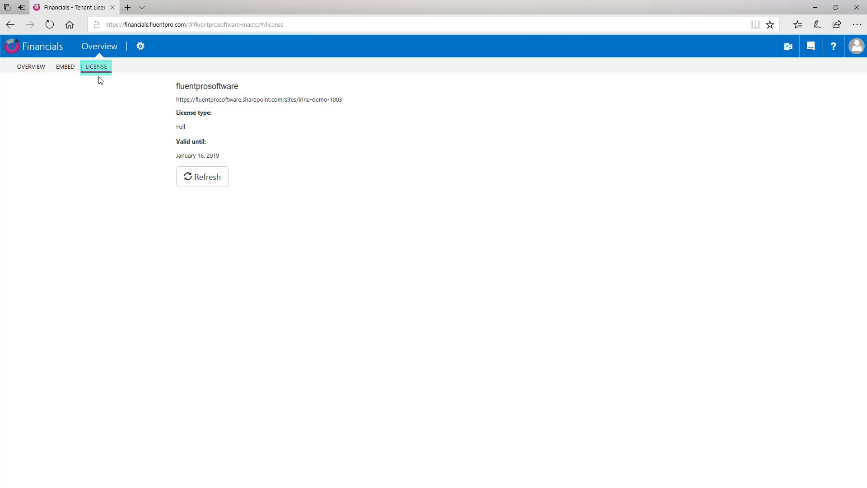
click(64, 72)
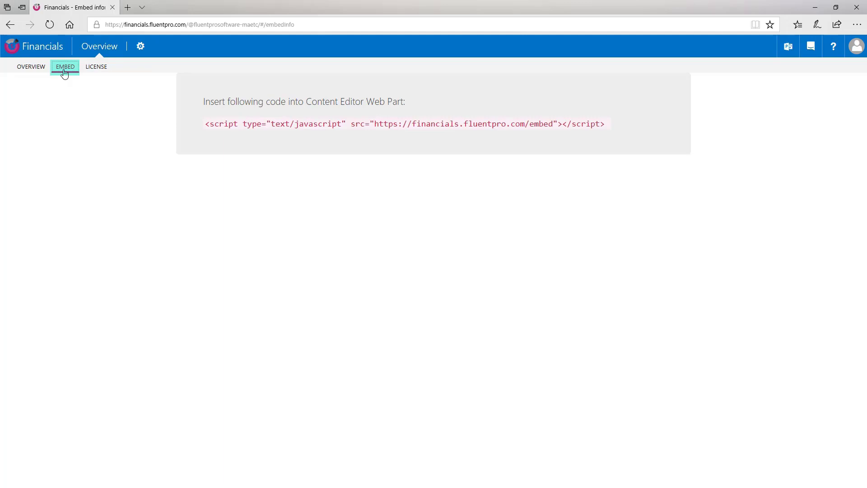
drag(205, 124, 596, 136)
key(ctrl+c)
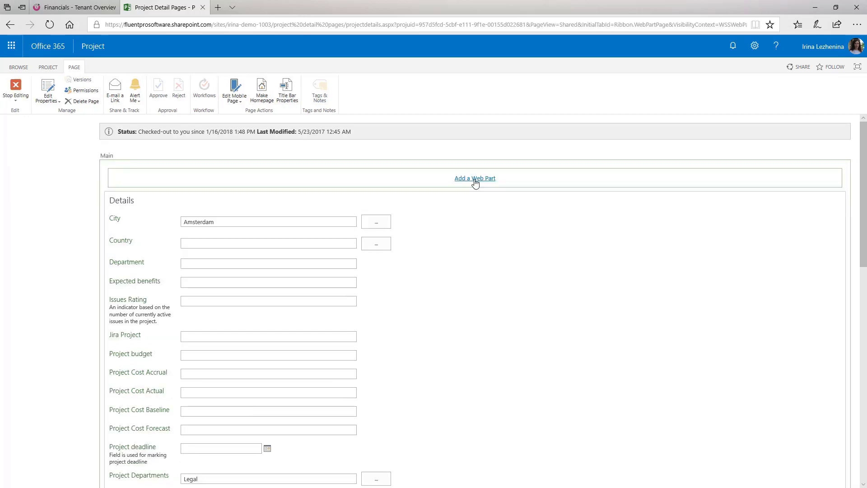
Step: Bring up the web part picker on the Project Details page
click(475, 179)
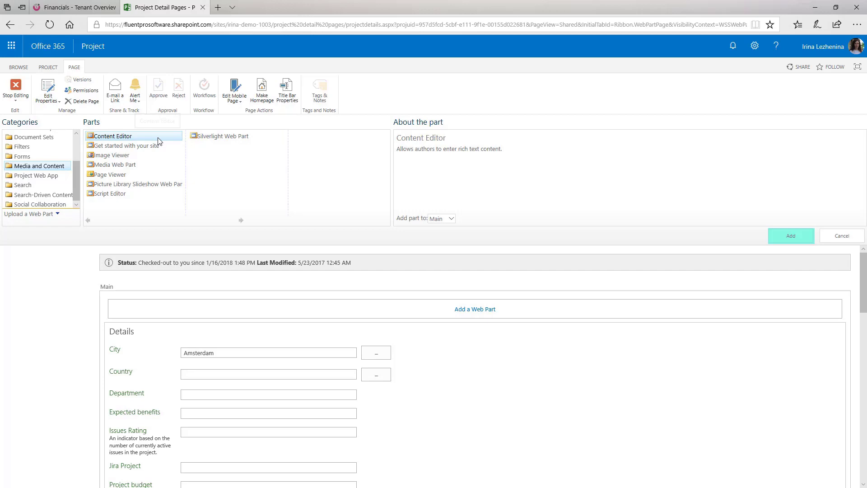
Step: Add a Content Editor part, paste the Financials embed script into its HTML source, and save the page
click(801, 241)
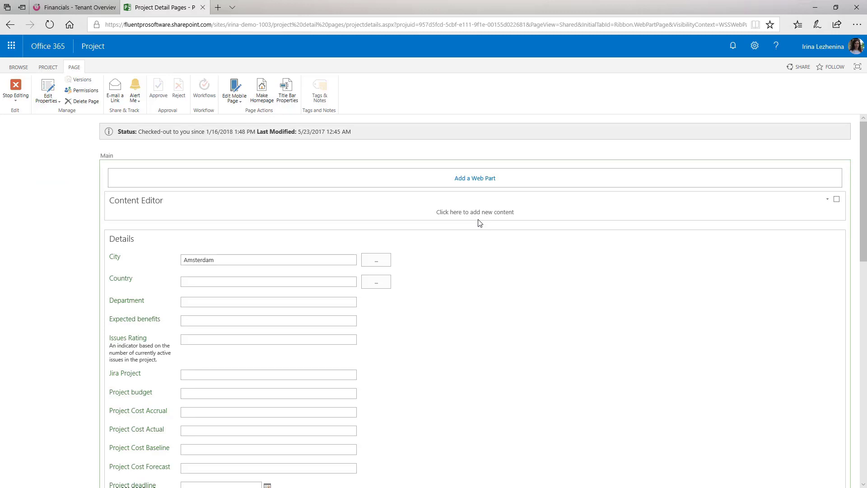
click(479, 222)
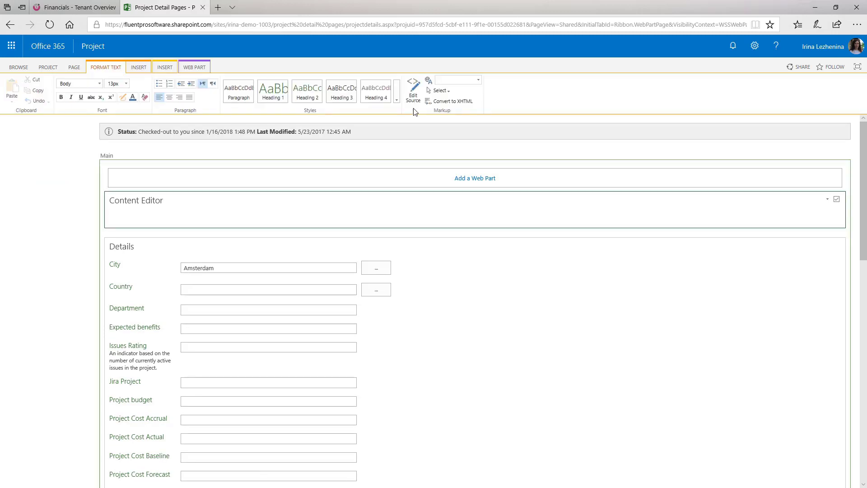
click(414, 97)
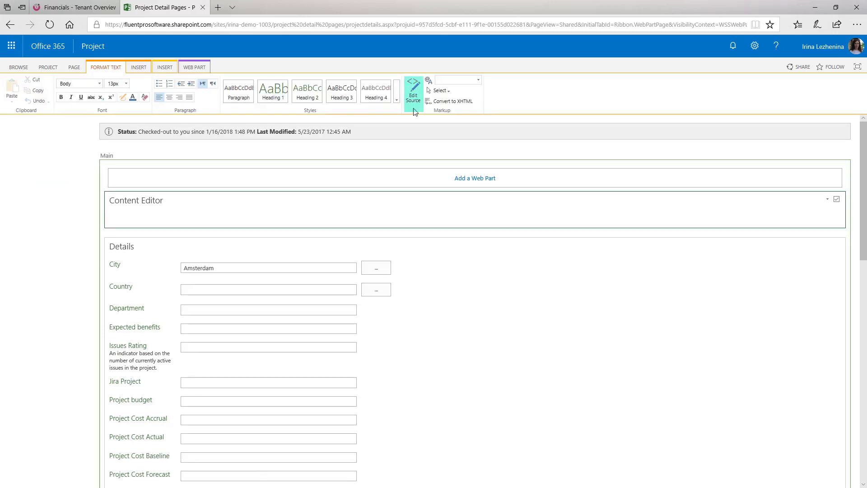
click(414, 105)
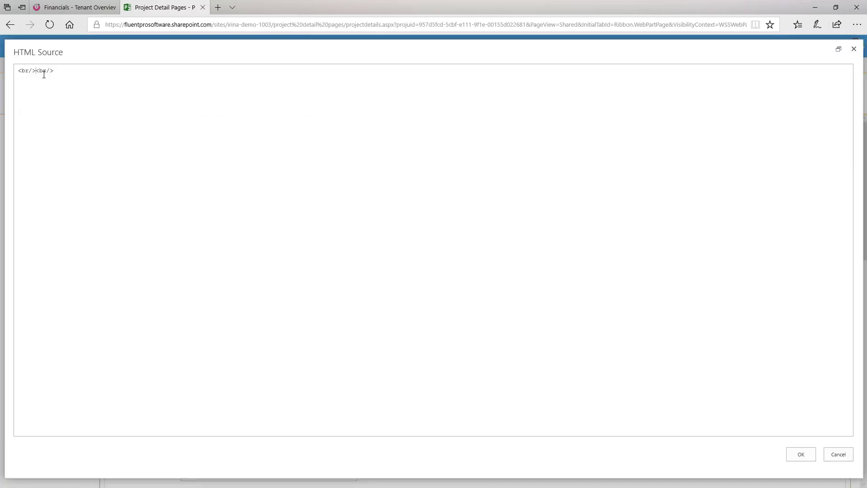
key(ctrl+v)
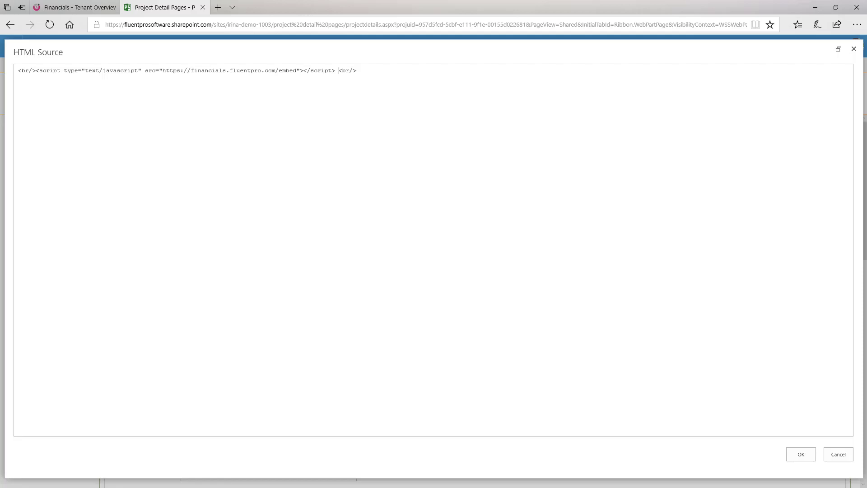
click(811, 460)
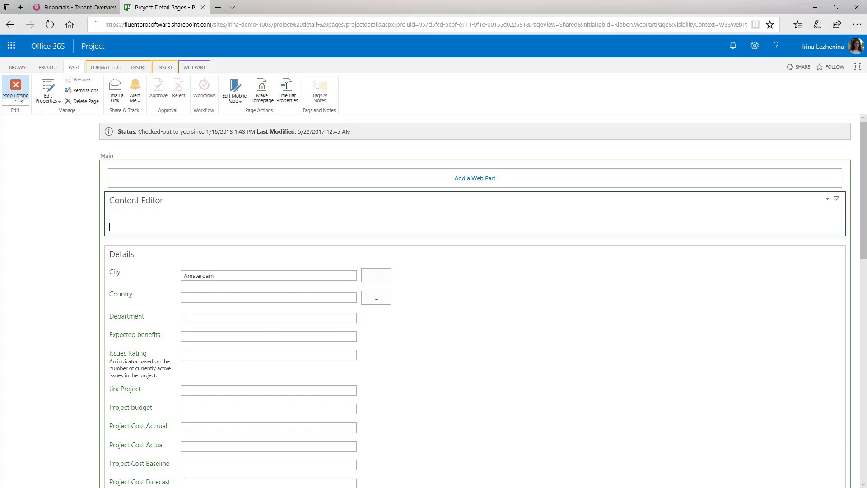
click(21, 101)
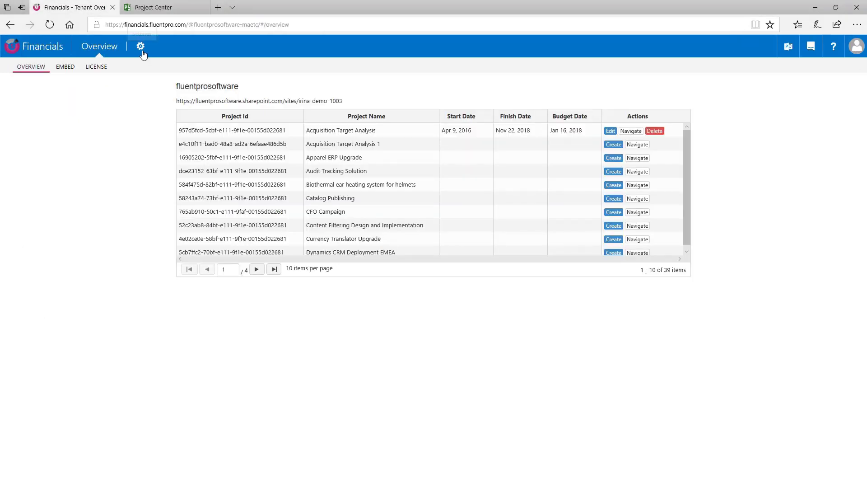
Step: In the Financials settings, enable the Actual and Accrual financial data types
click(141, 50)
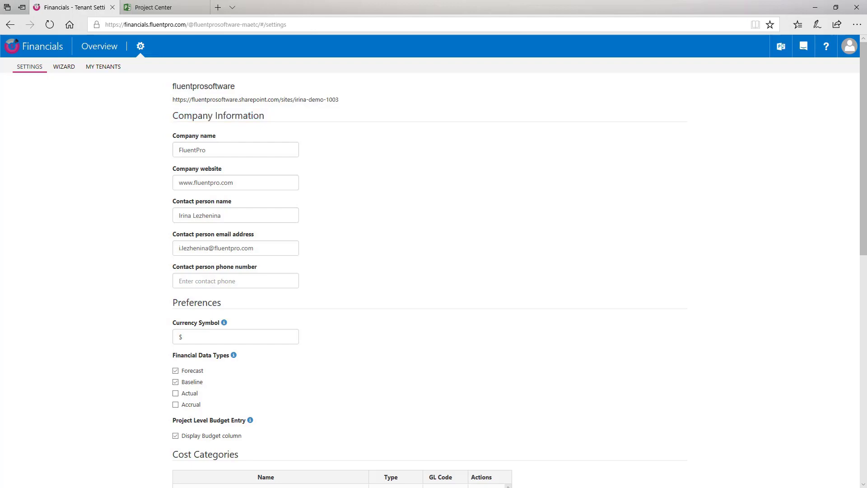
click(175, 393)
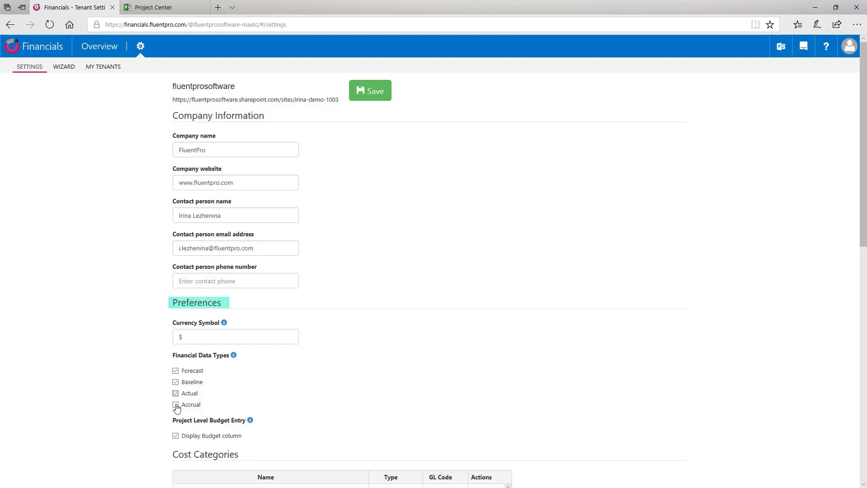
click(176, 404)
Step: Set the Advertising cost category's type to Capital
scroll(209, 410, down, 6)
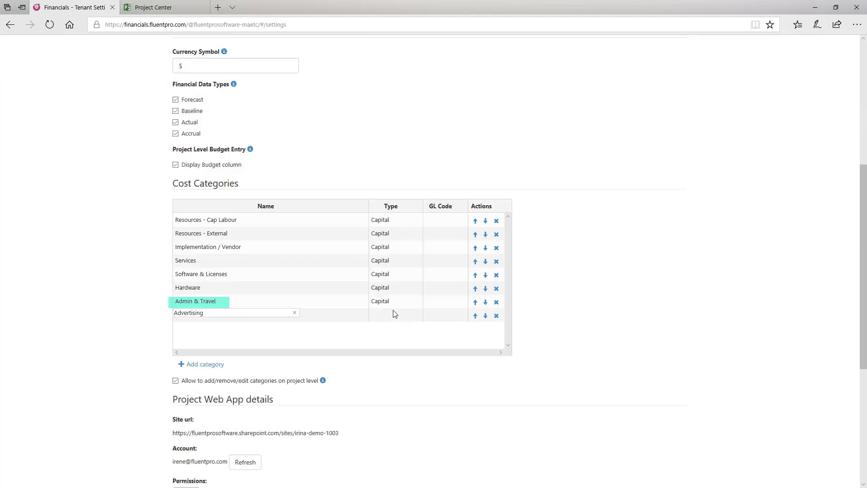
click(403, 318)
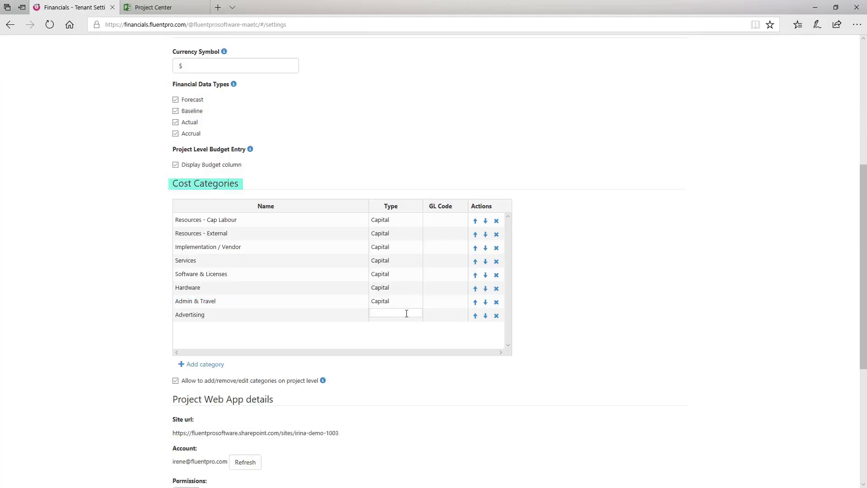
text(Cao)
text(ital)
key(Return)
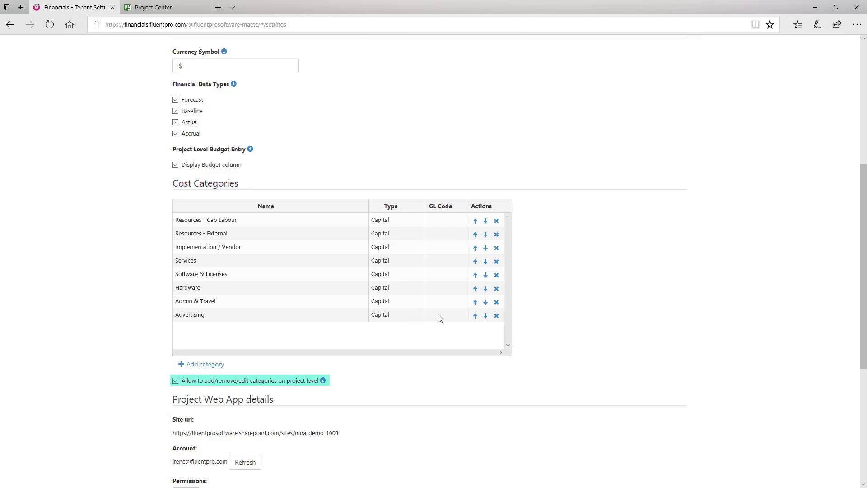
scroll(440, 319, down, 5)
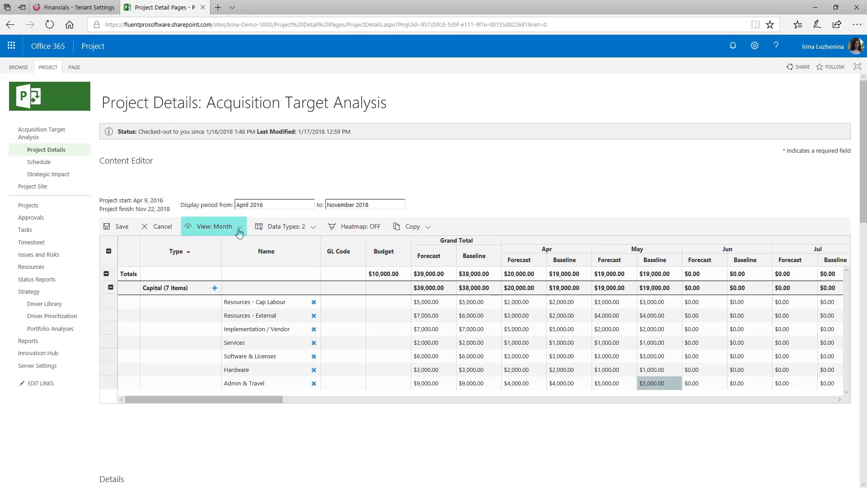
Step: Review the grid's View and Data Types options, switch Heatmap on, and open the Copy options
click(240, 232)
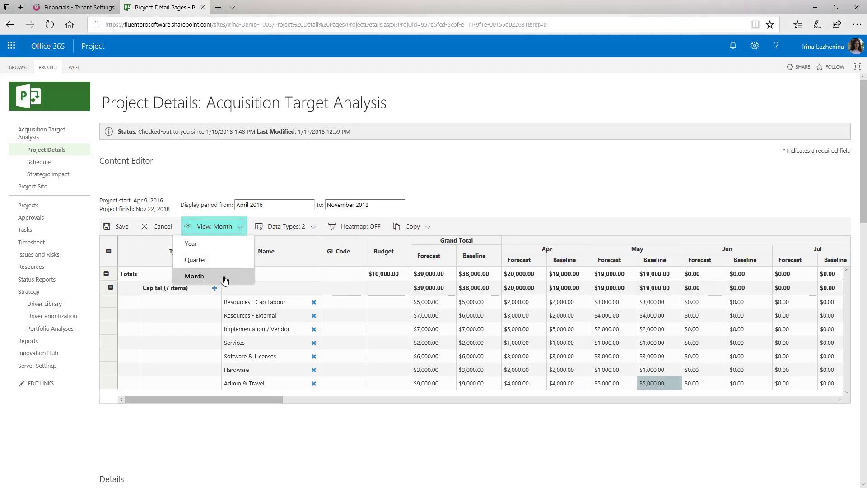
click(313, 232)
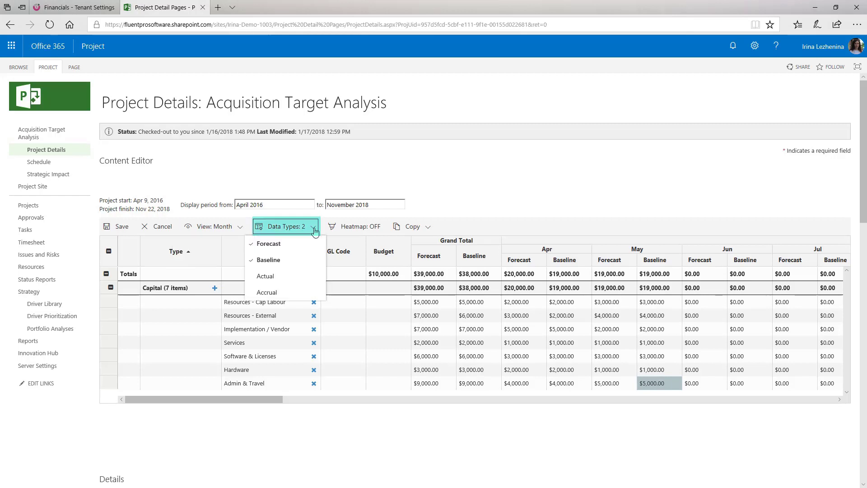
click(370, 230)
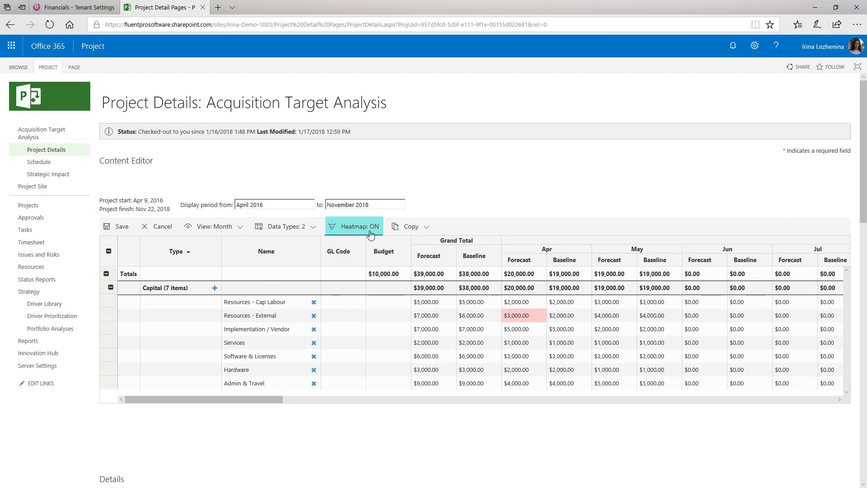
click(418, 226)
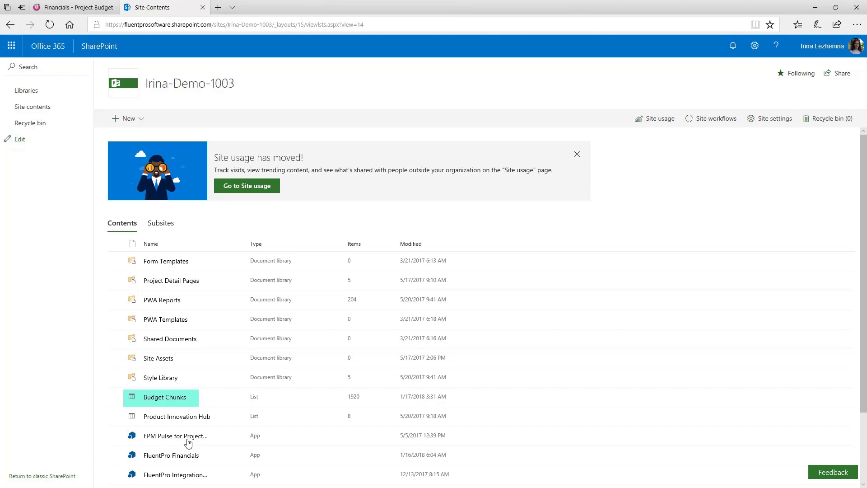
Step: Go to Data Management from the EPM Pulse settings menu
click(188, 436)
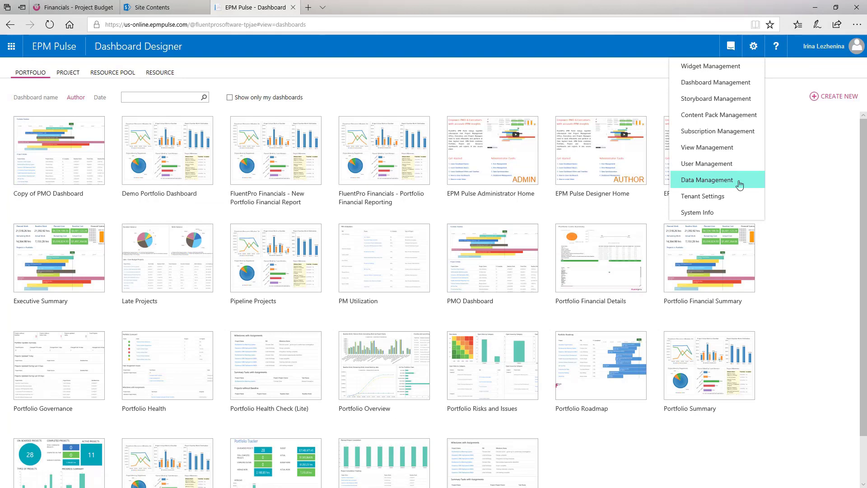
click(740, 182)
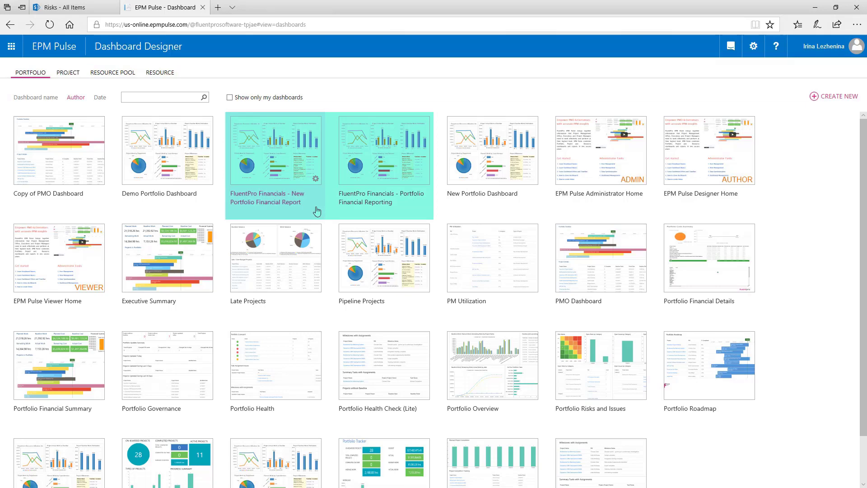
Step: View New Portfolio Financial Report, then open Project Financial Reporting from the Project dashboards
click(317, 211)
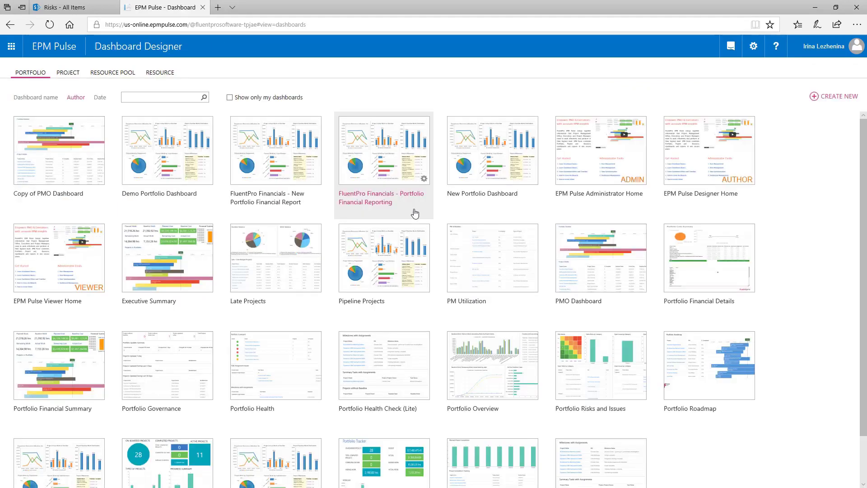
click(415, 213)
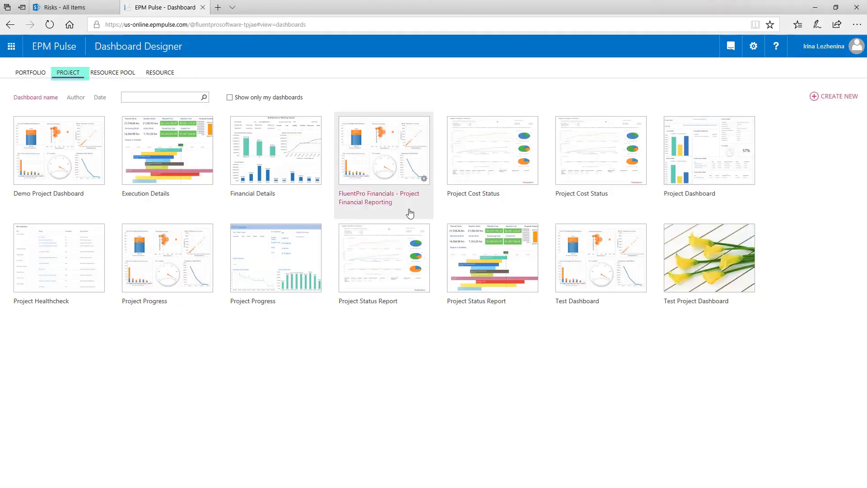
click(409, 213)
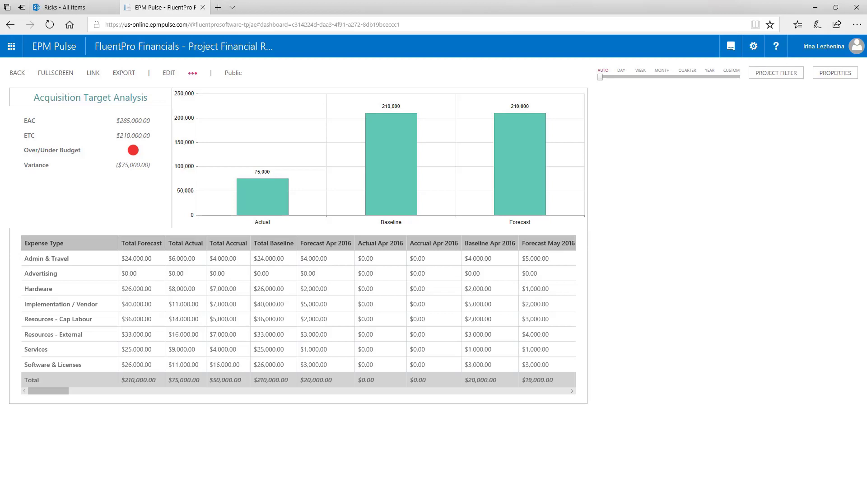
key(alt+Left)
Step: Show the Share Dashboard link and PWA embed code for Project Financial Reporting
click(424, 180)
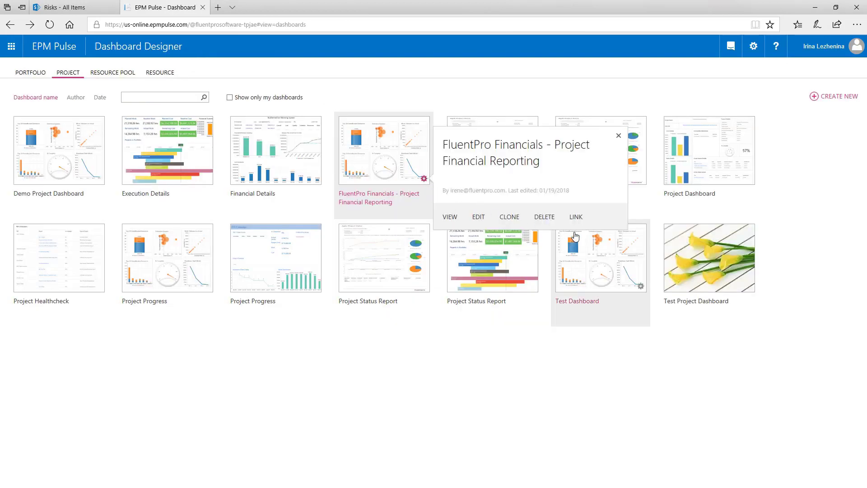
click(576, 218)
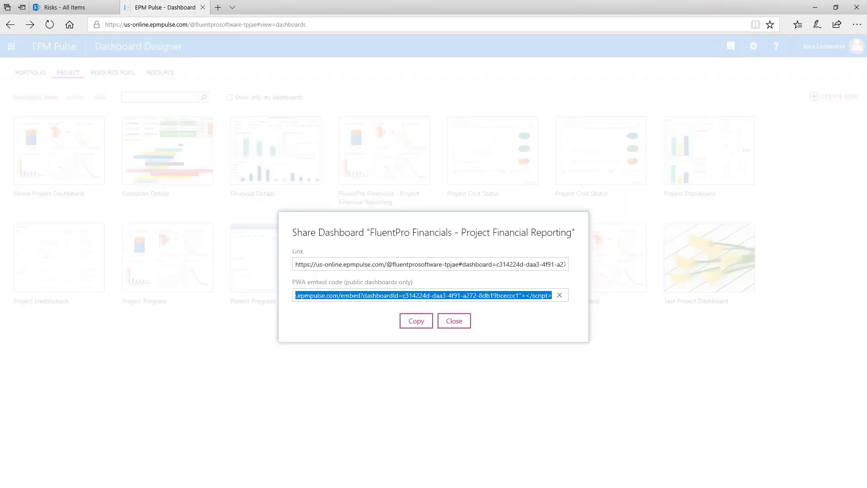